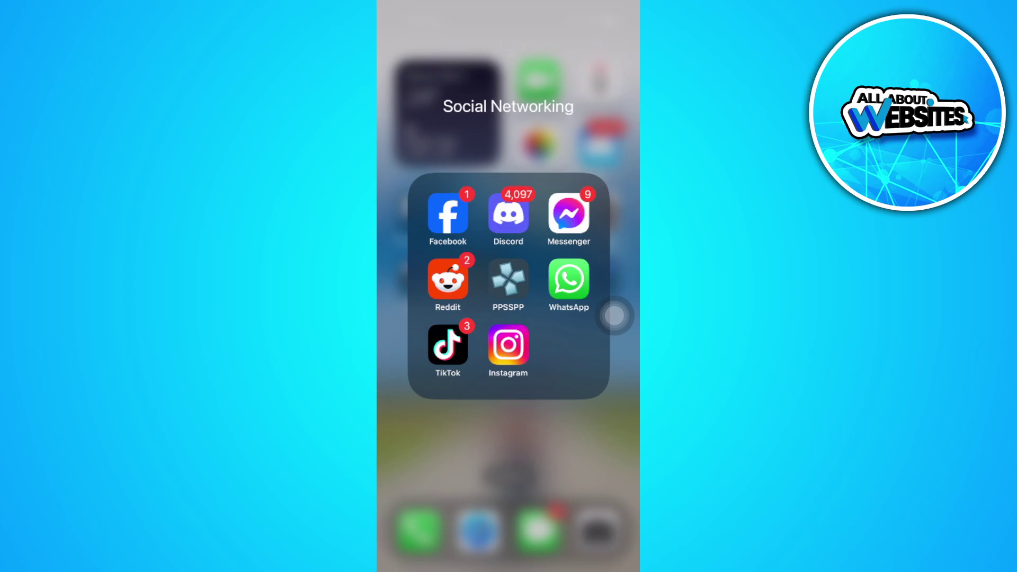
# Launch Instagram and go to your own profile page
pyautogui.click(507, 345)
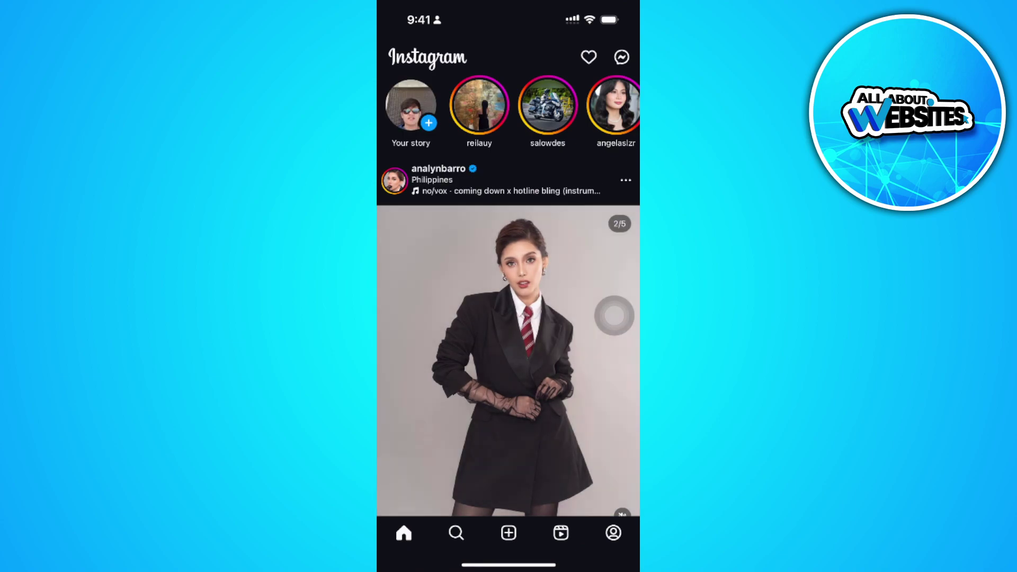
pyautogui.click(613, 533)
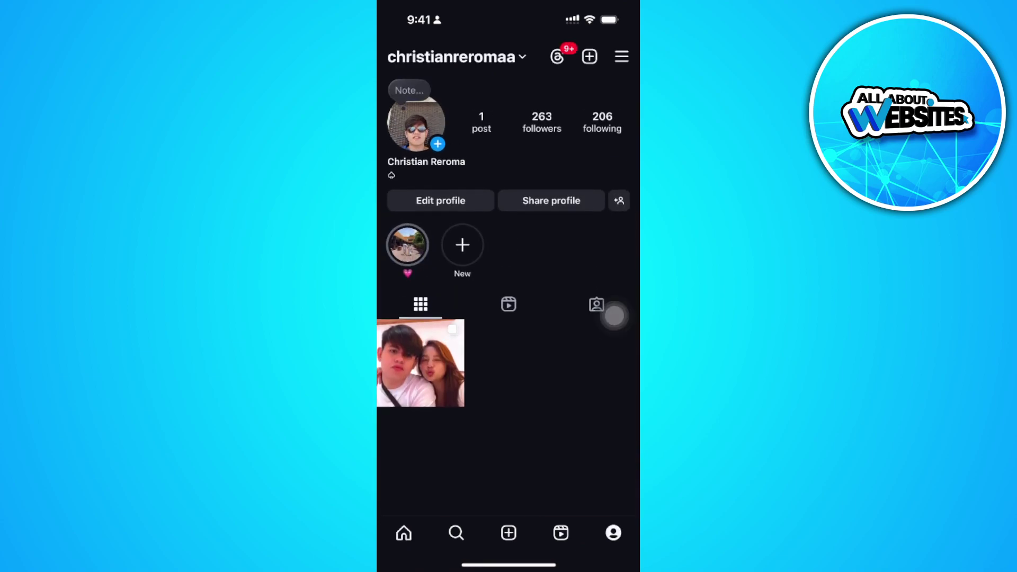
# Open Settings and privacy from the profile's account options menu
pyautogui.click(621, 56)
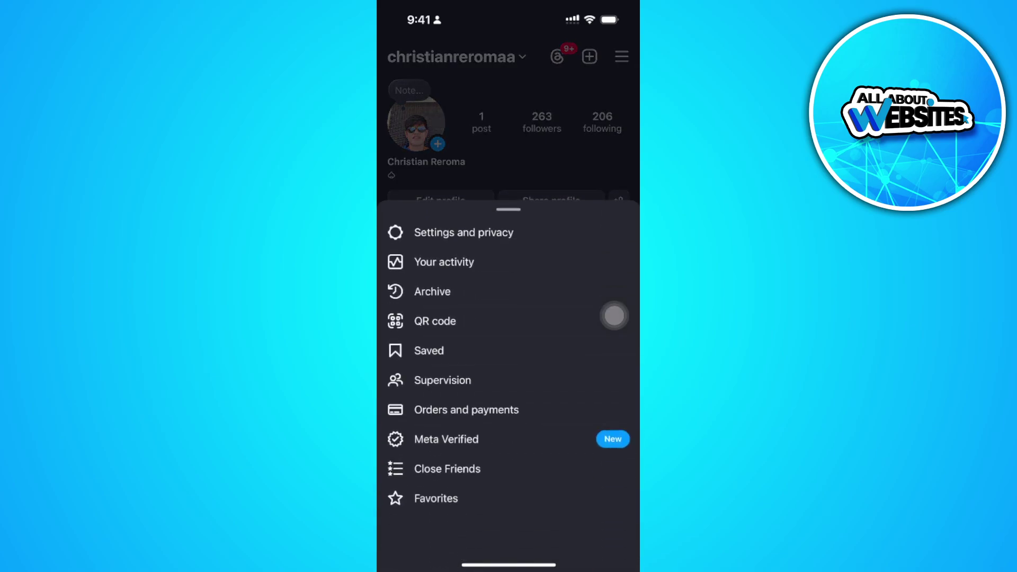
pyautogui.click(464, 233)
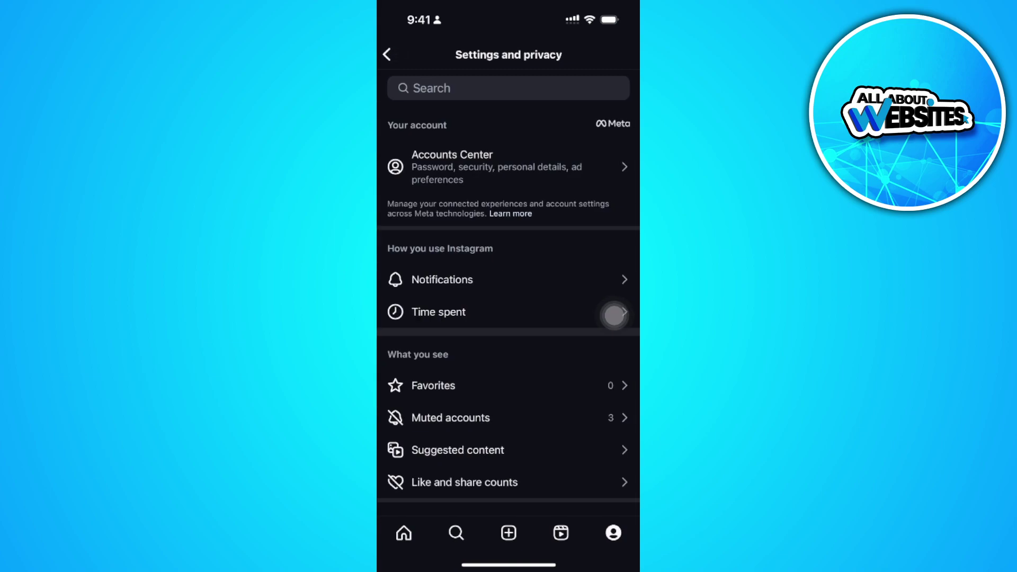
pyautogui.scroll(-1, 614, 315)
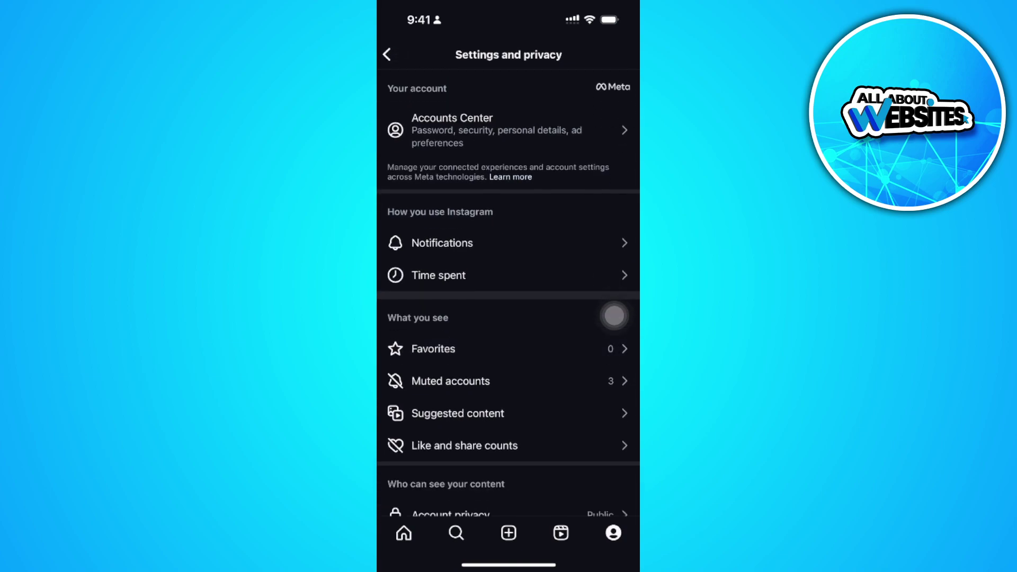
pyautogui.scroll(-5, 615, 315)
pyautogui.scroll(-4, 615, 316)
pyautogui.scroll(-3, 615, 318)
pyautogui.scroll(-5, 614, 316)
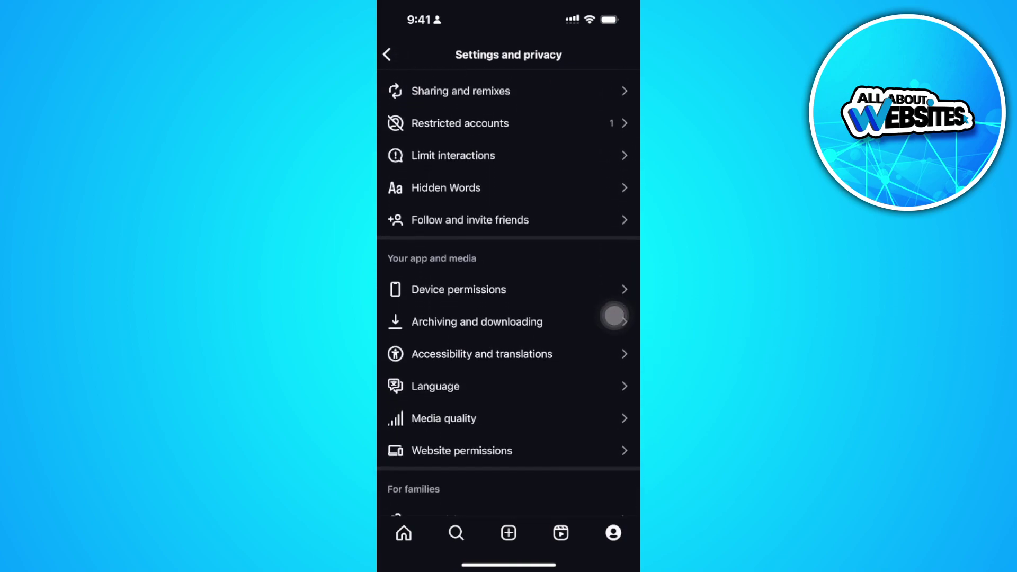
pyautogui.scroll(-2, 614, 315)
pyautogui.scroll(-1, 614, 315)
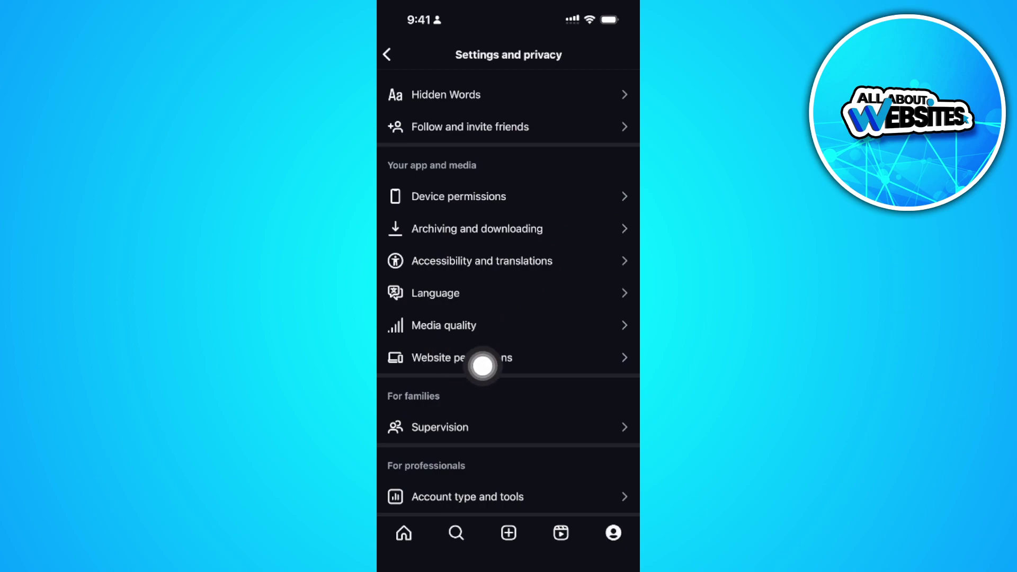
# Open Website permissions, then Apps and websites, showing no active authorized apps
pyautogui.click(614, 425)
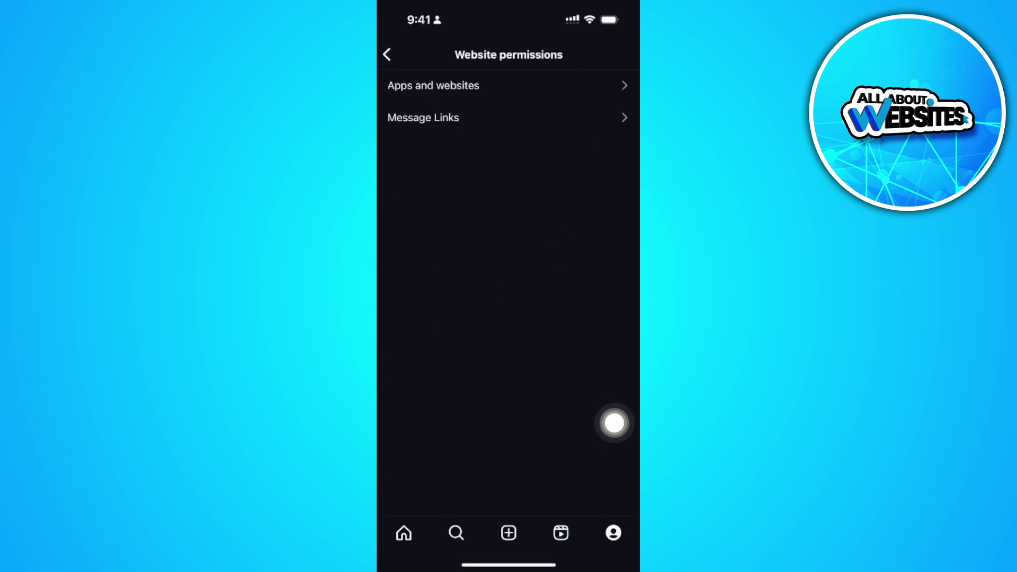
pyautogui.click(433, 85)
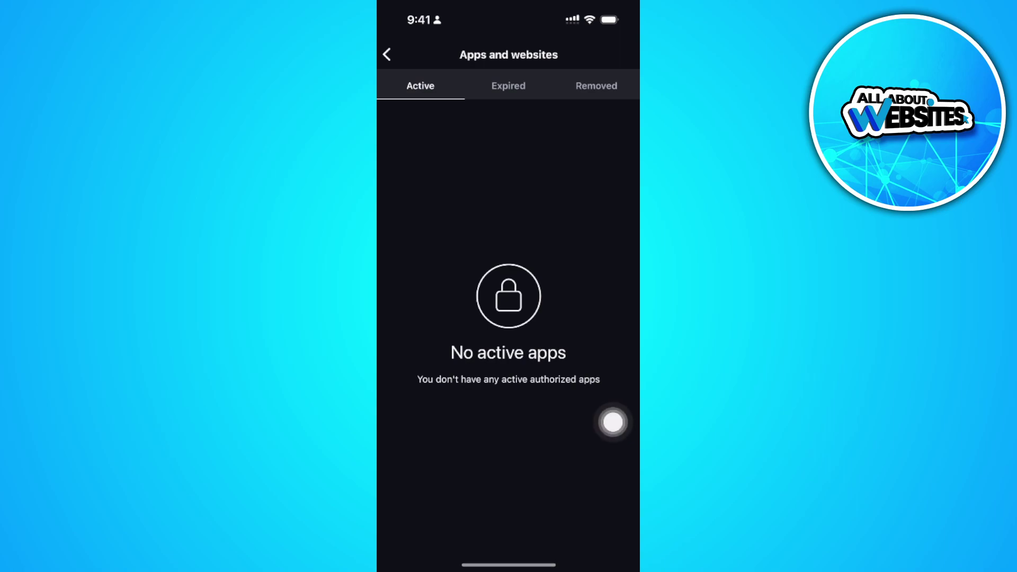